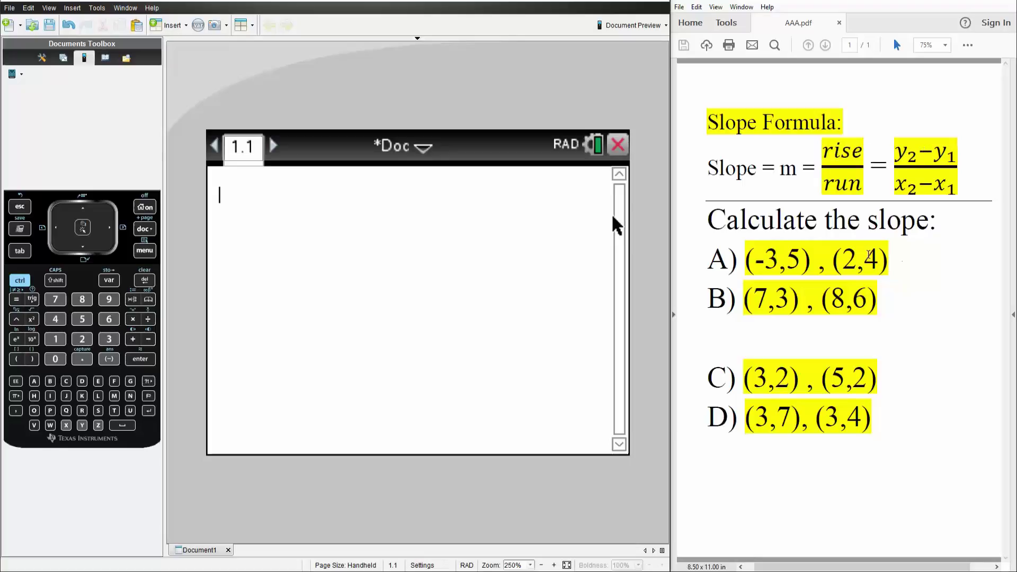
# Highlight problem A's values 4, 5, 2 and -3 on the PDF problem sheet.
pyautogui.moveTo(864, 261); pyautogui.dragTo(878, 261)
pyautogui.moveTo(787, 260); pyautogui.dragTo(805, 261)
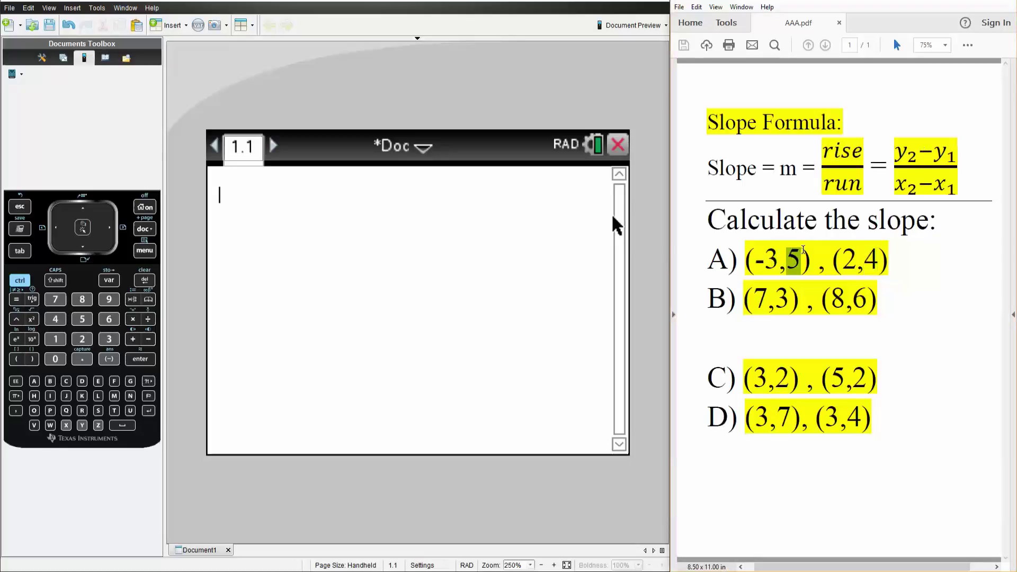
pyautogui.click(811, 252)
pyautogui.moveTo(857, 261); pyautogui.dragTo(754, 262)
pyautogui.click(780, 262)
# Enter the fraction (4−5)/(2−(−3)) and evaluate it to −1/5.
pyautogui.press('ctrl')
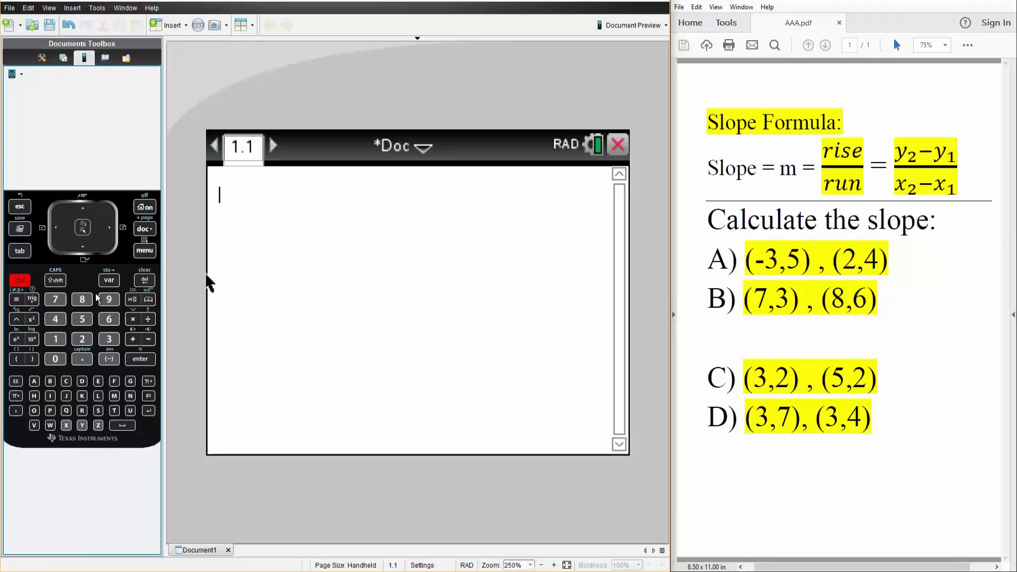
pyautogui.click(148, 319)
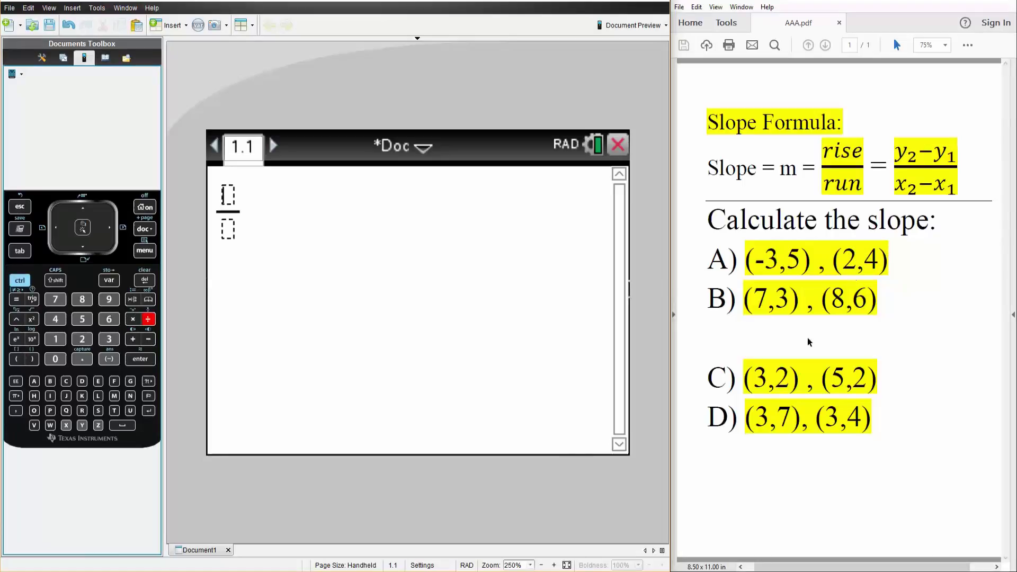
pyautogui.write('4-')
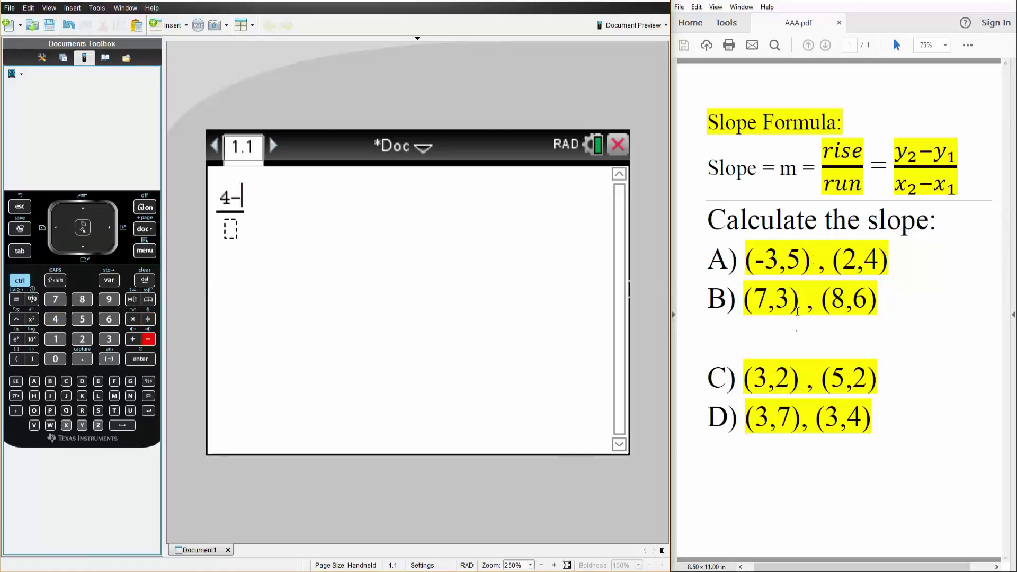
pyautogui.write('5')
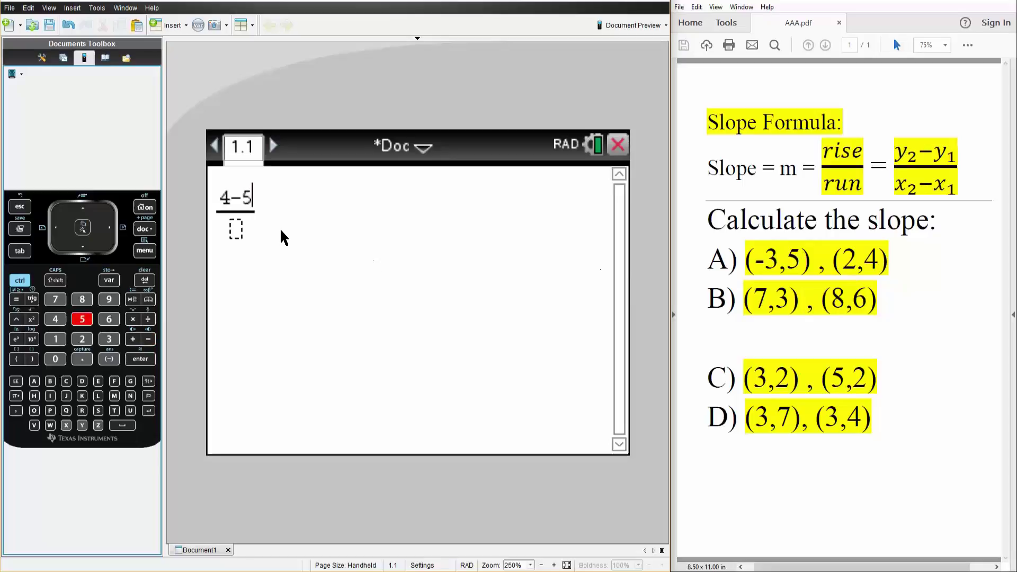
pyautogui.click(234, 229)
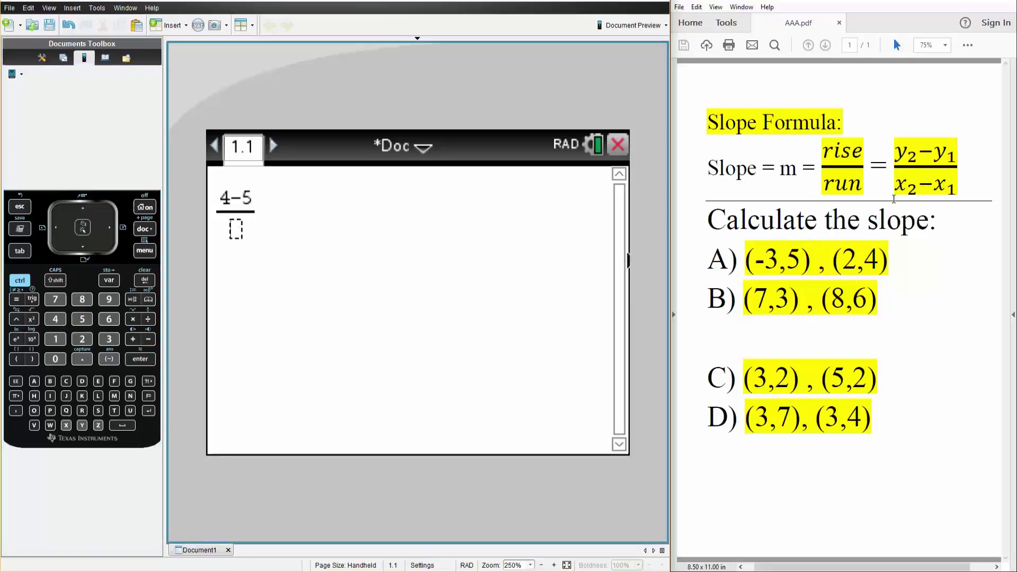
pyautogui.write('2')
pyautogui.write('-(')
pyautogui.write('-3')
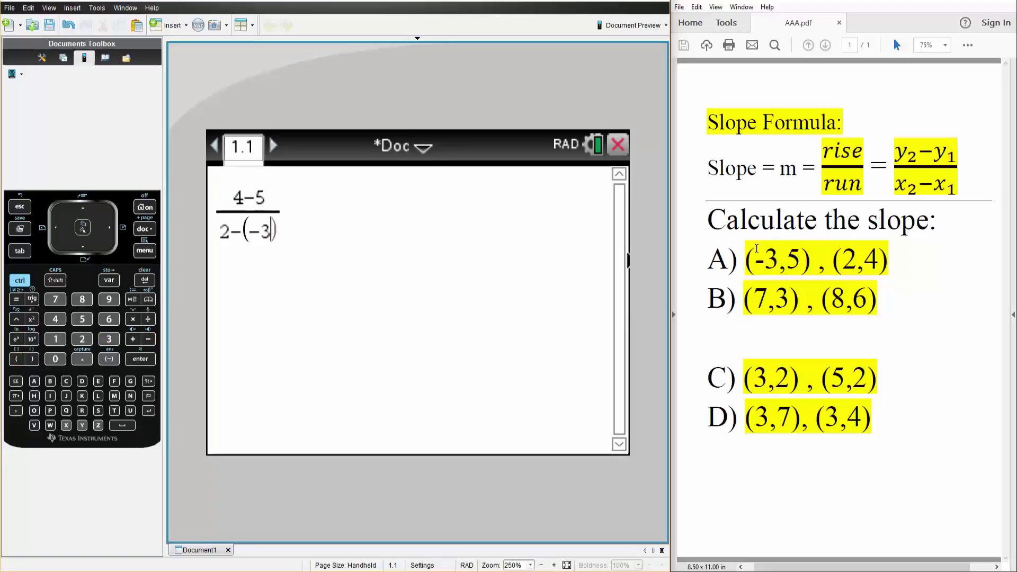
pyautogui.press('Return')
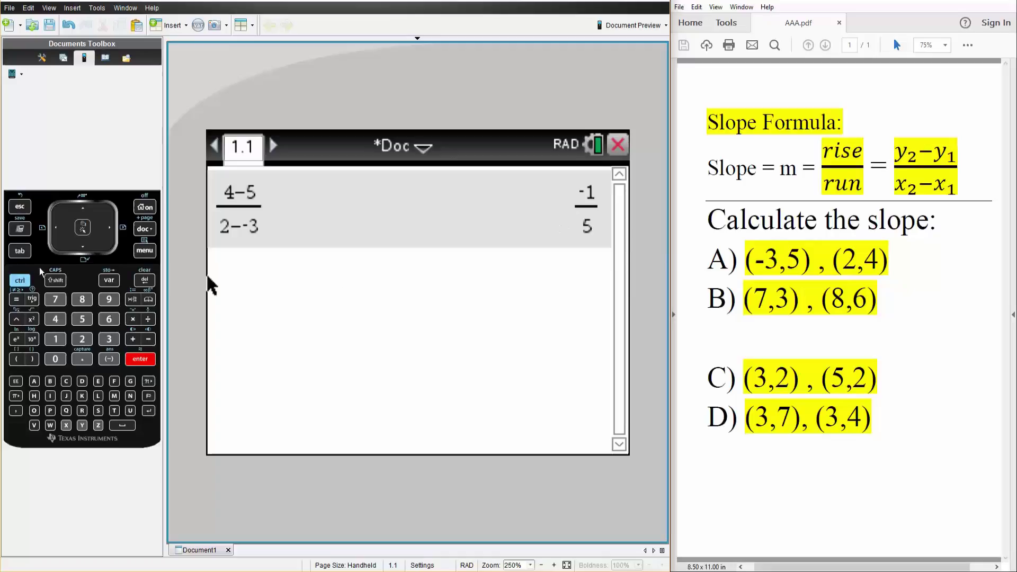
# Enter problem B's fraction (6−3)/(8−7) on a new line and evaluate it to 3.
pyautogui.click(20, 279)
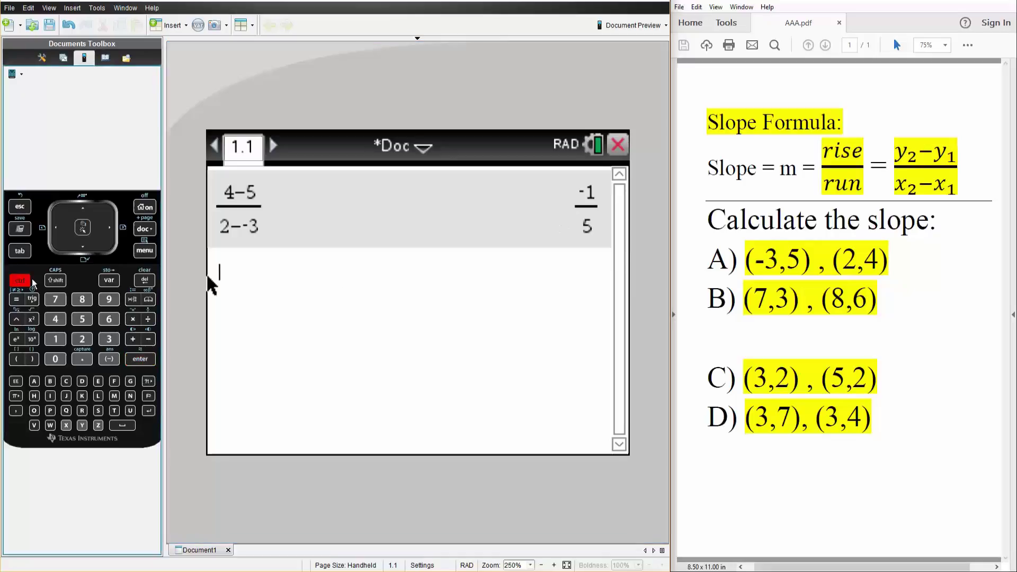
pyautogui.click(148, 319)
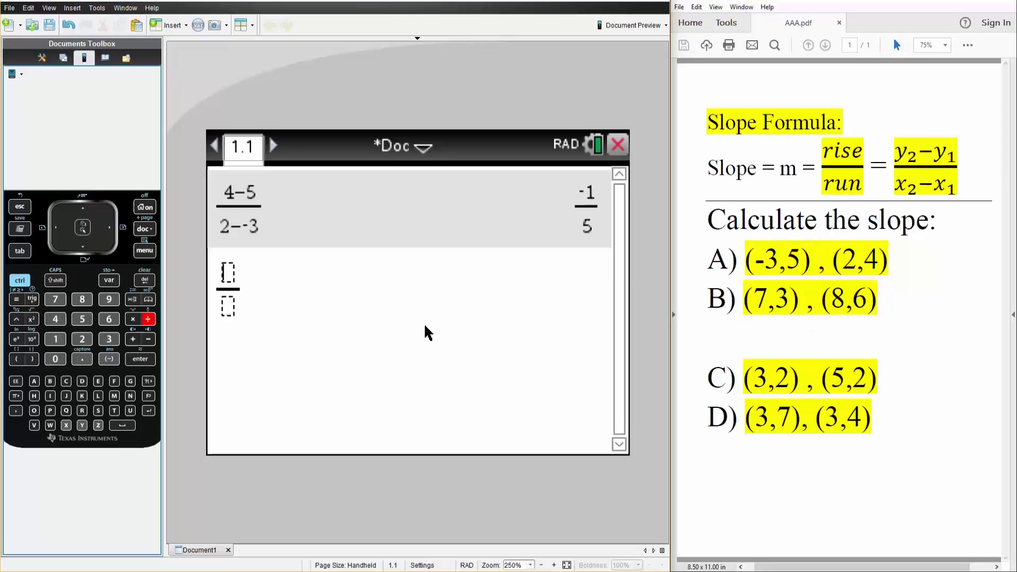
pyautogui.write('6-')
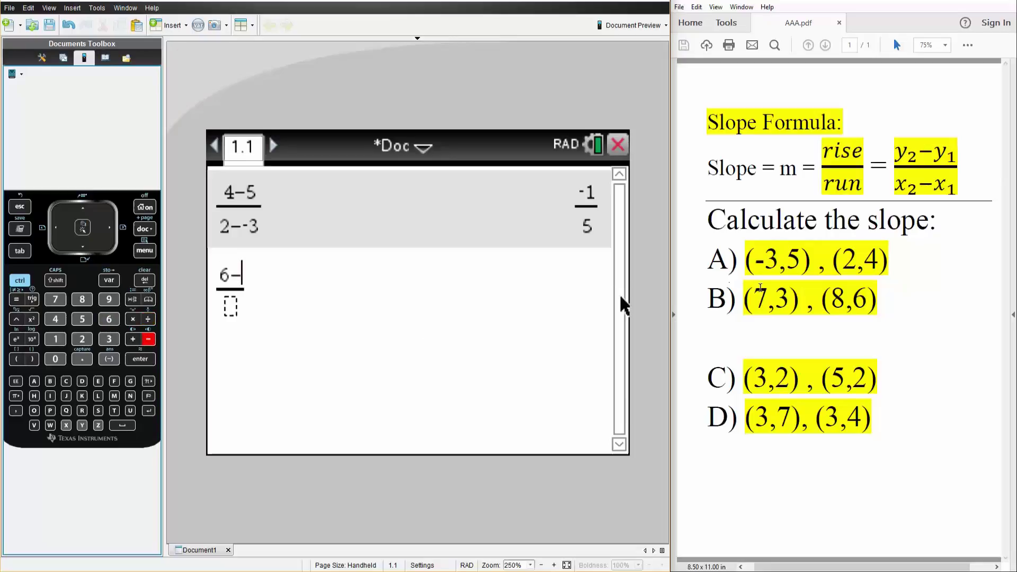
pyautogui.write('3')
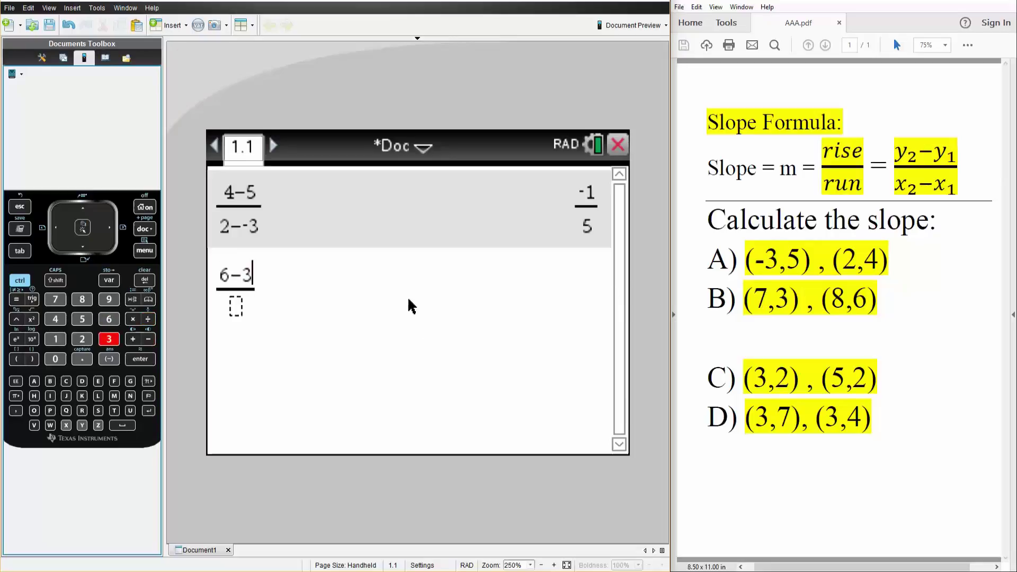
pyautogui.click(235, 309)
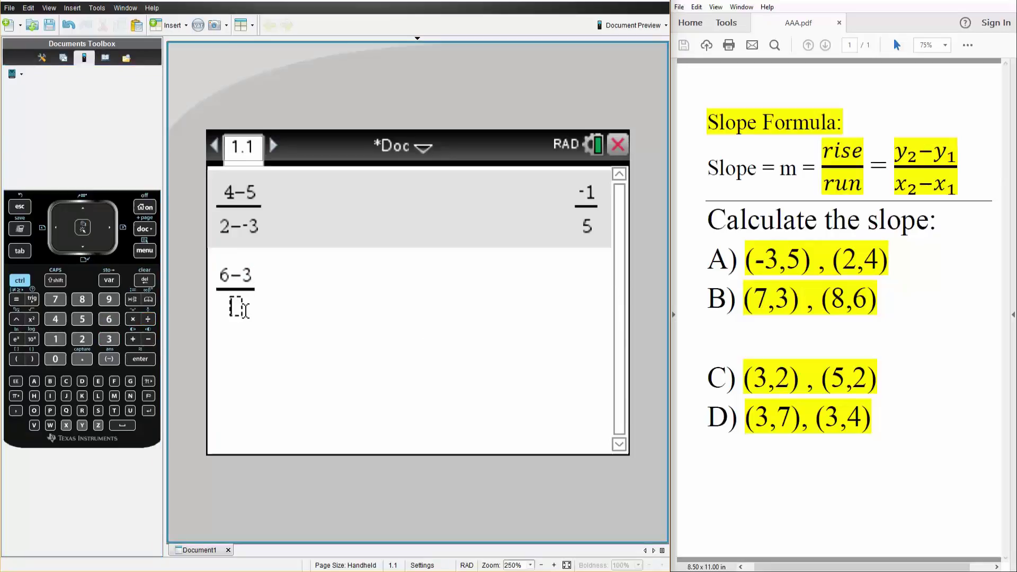
pyautogui.write('8')
pyautogui.write('-')
pyautogui.write('7')
pyautogui.click(337, 292)
pyautogui.press('Return')
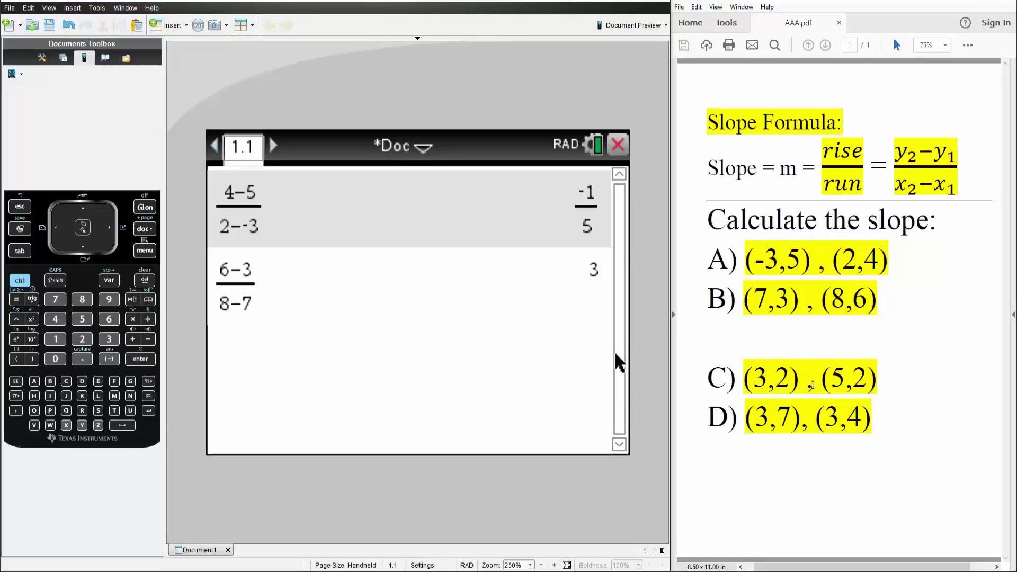
# Enter problem C's fraction (2−2)/(5−3) on a new line and evaluate it to 0.
pyautogui.click(18, 282)
pyautogui.click(155, 319)
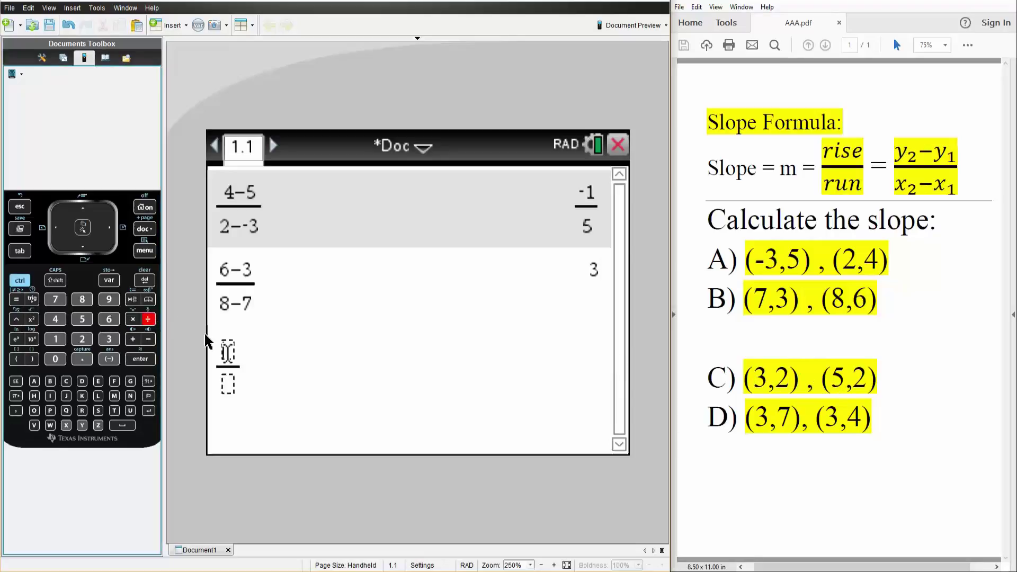
pyautogui.write('2')
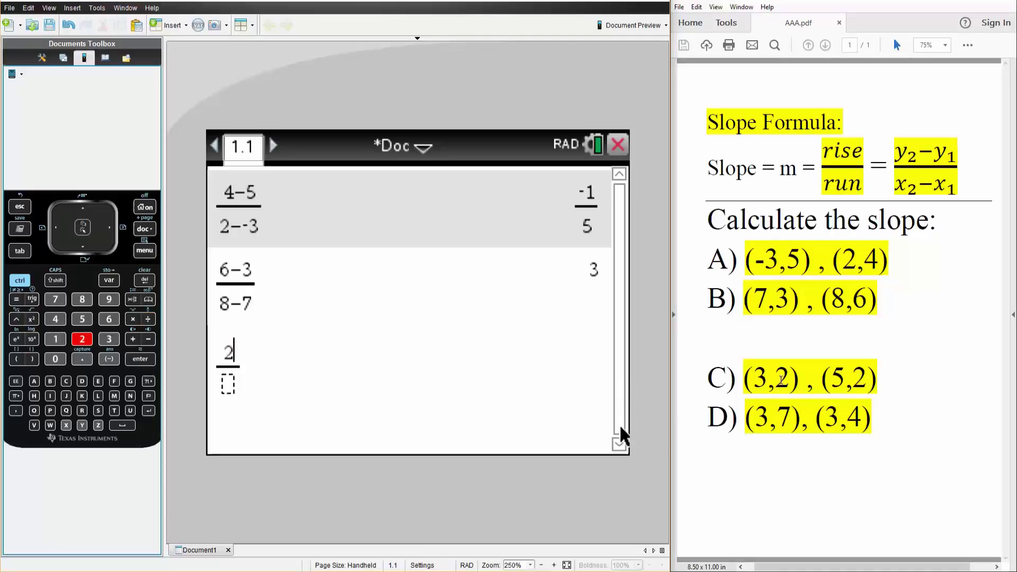
pyautogui.write('-2')
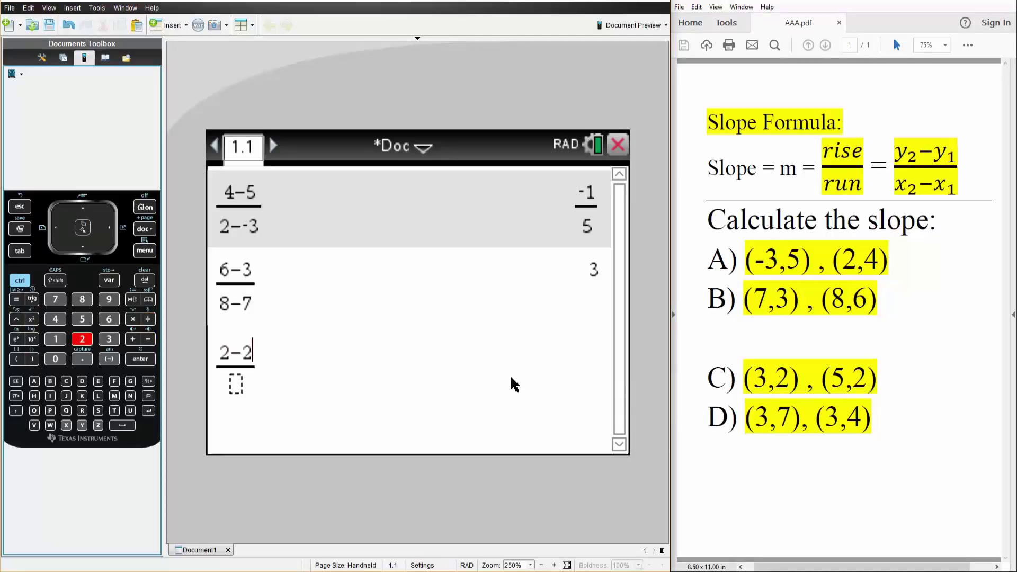
pyautogui.click(233, 383)
pyautogui.write('5')
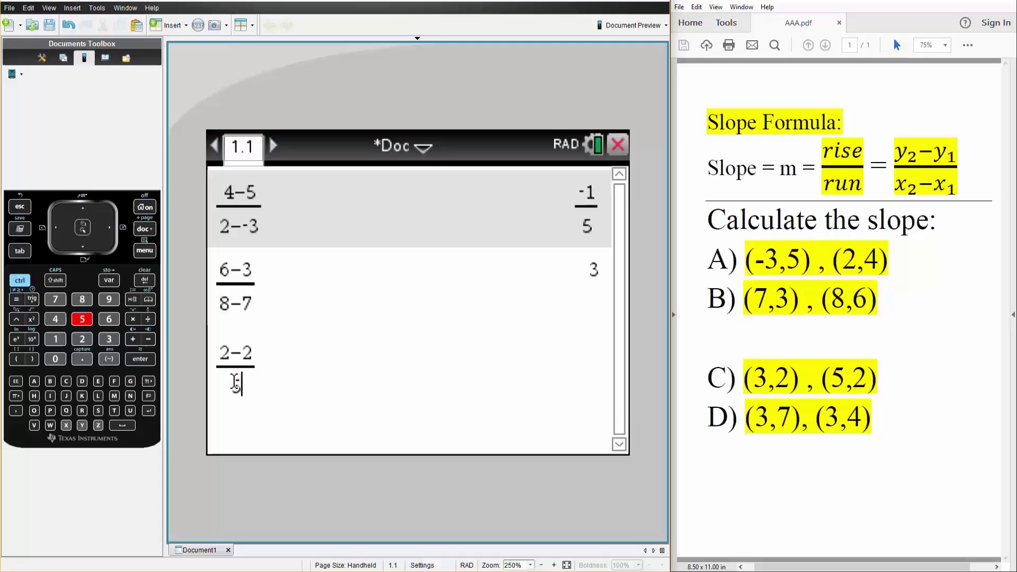
pyautogui.write('-3')
pyautogui.press('Return')
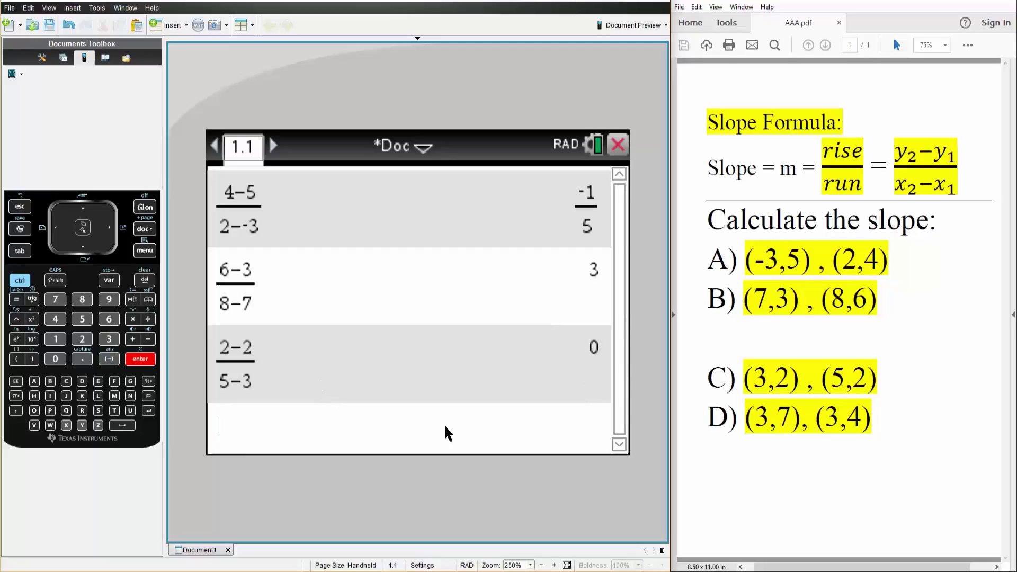
# Enter problem D's fraction (4−7)/(3−3) with Ctrl+÷ and evaluate it to undef.
pyautogui.press('ctrl')
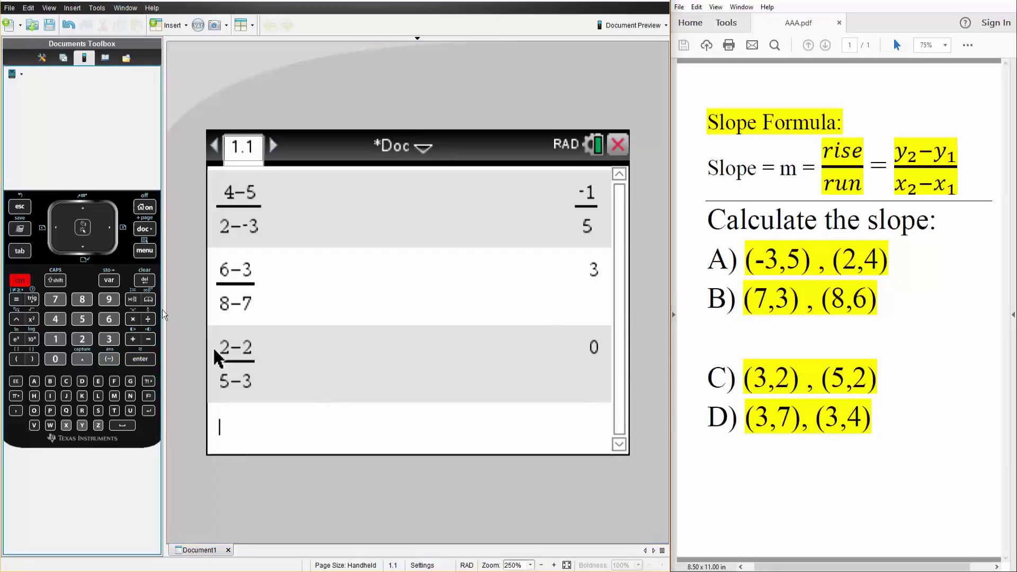
pyautogui.hotkey('ctrl', '/')
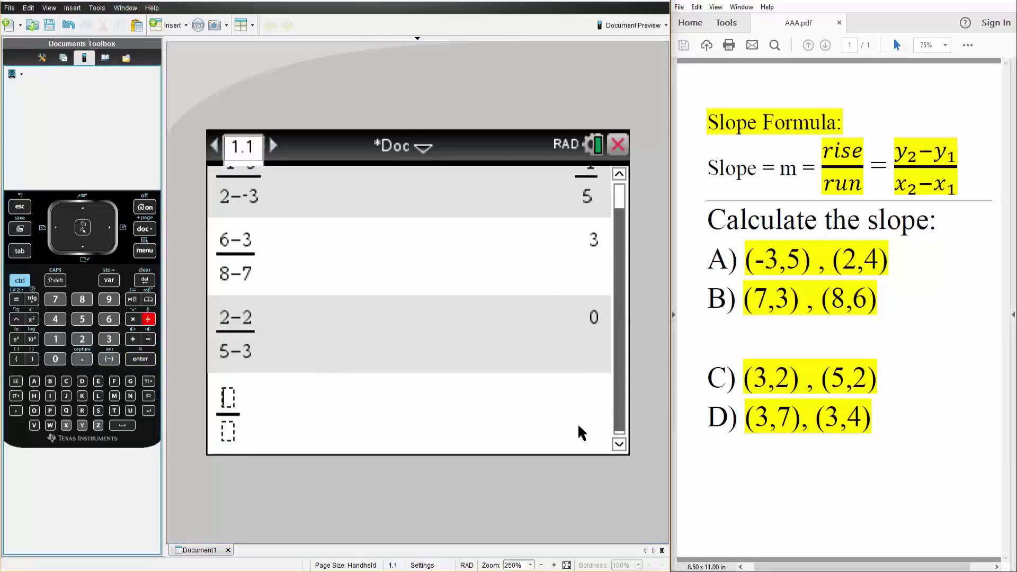
pyautogui.write('4')
pyautogui.write('-')
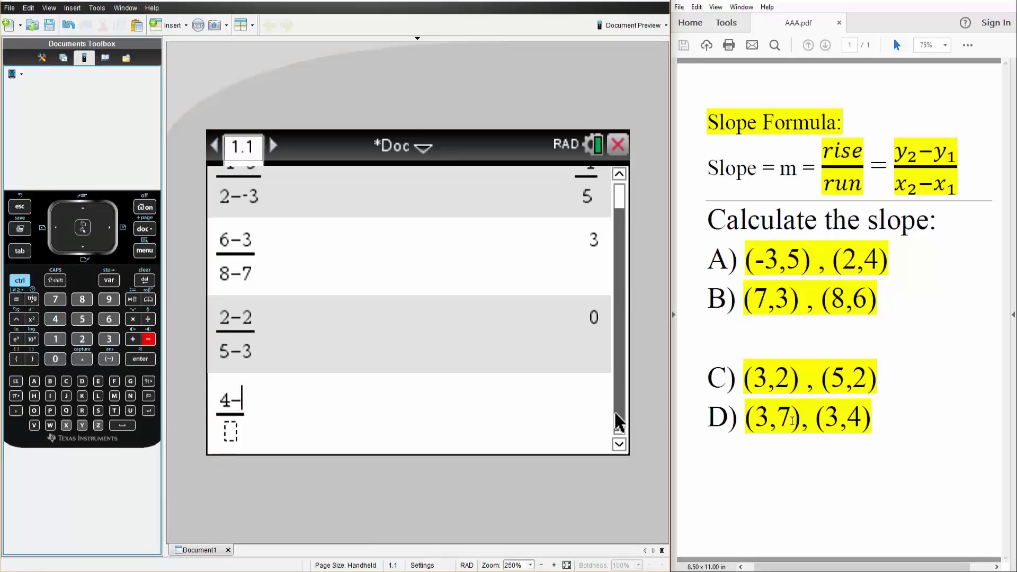
pyautogui.write('7')
pyautogui.click(237, 433)
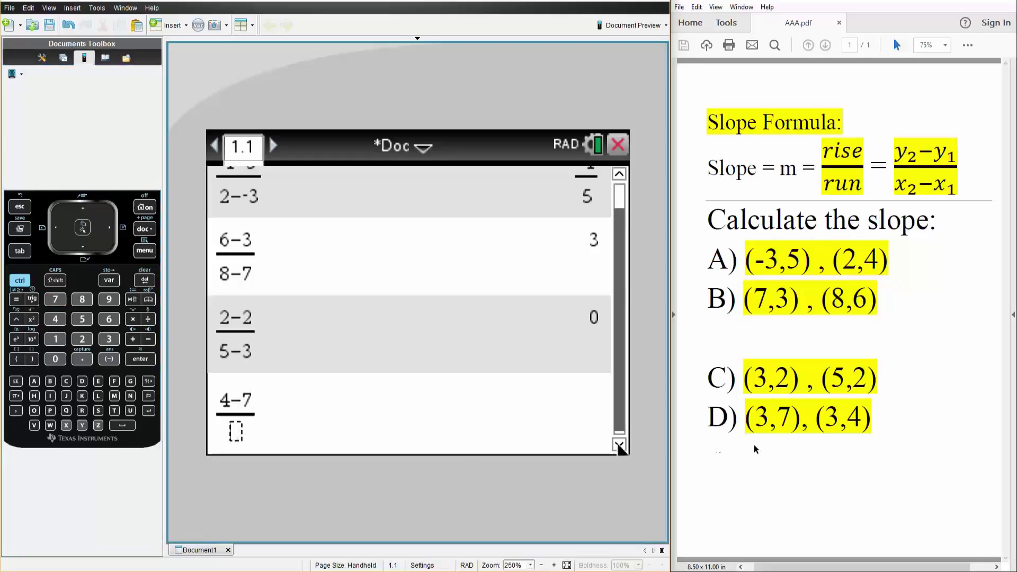
pyautogui.write('3-')
pyautogui.write('3')
pyautogui.press('Return')
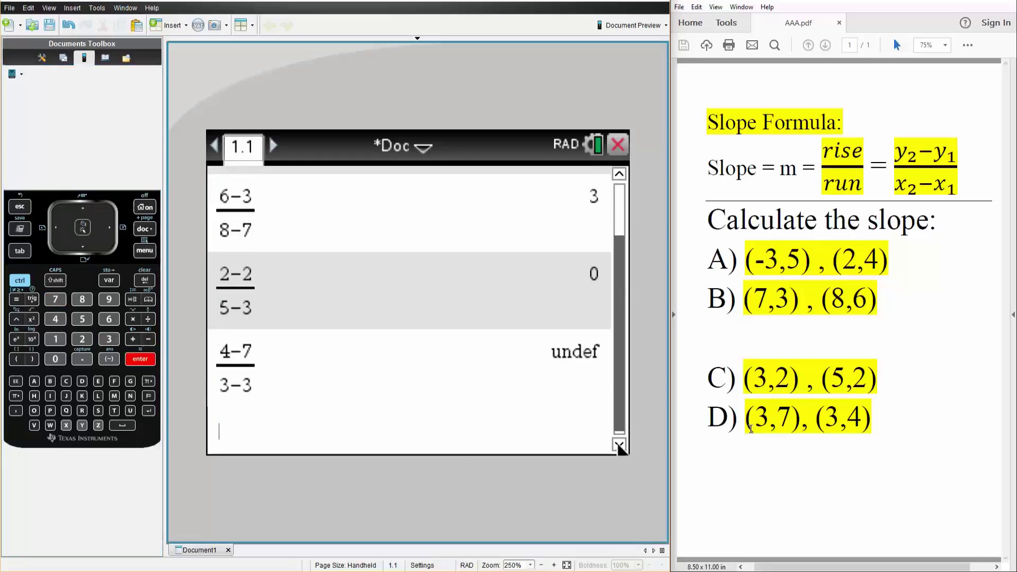